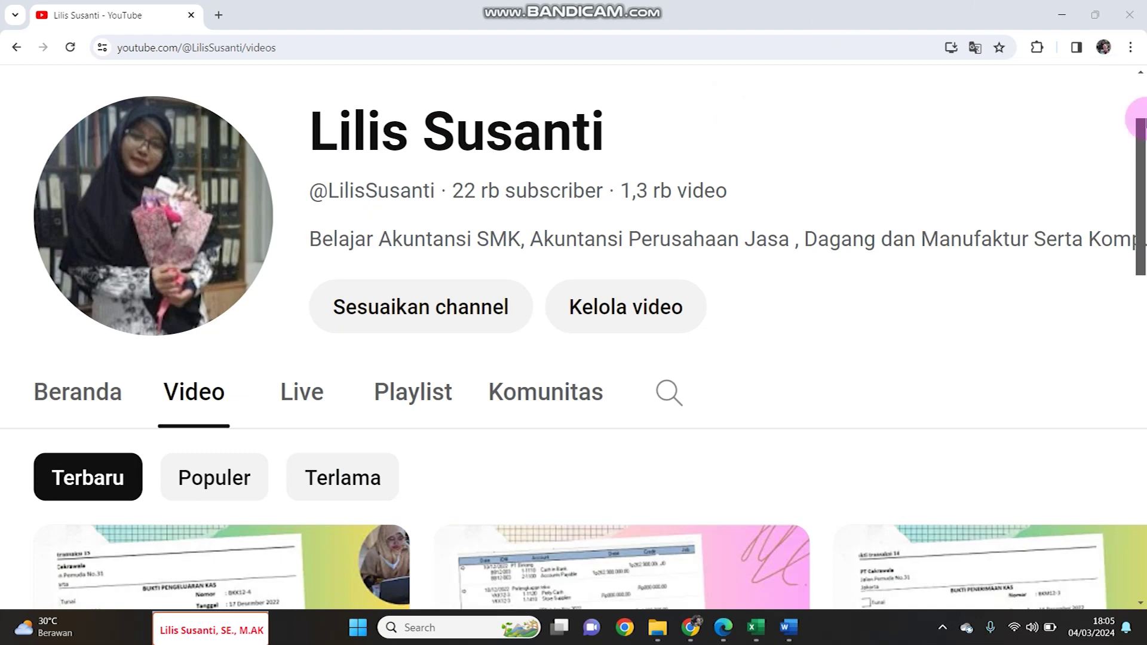
Review the BKK12-7 voucher PDF for CV Bulan's Rp225.500.000 payment, then return to the cash payment journal
{"action": "left_click_drag", "start_coordinate": [1141, 175], "coordinate": [1141, 202]}
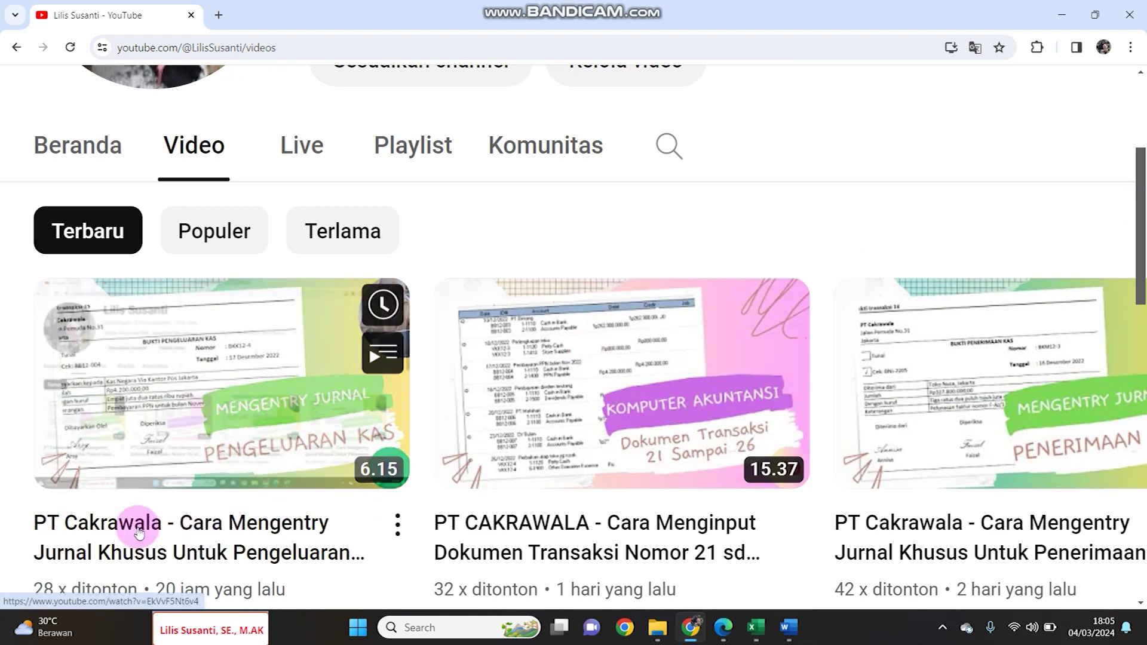
{"action": "mouse_move", "coordinate": [198, 536]}
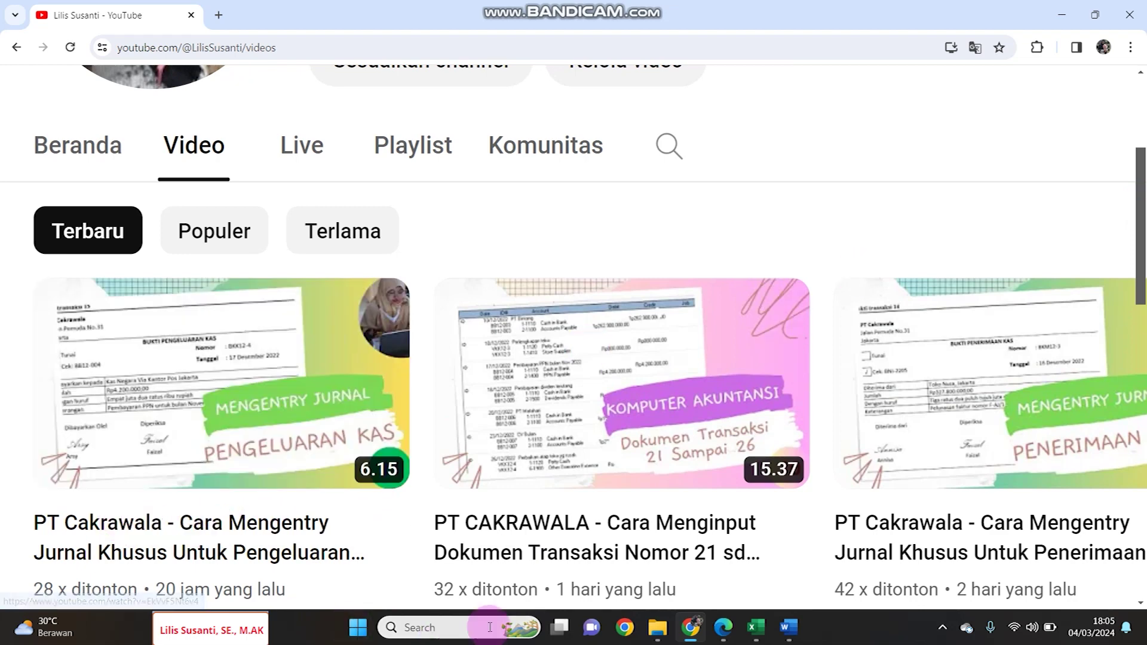
{"action": "left_click", "coordinate": [734, 632]}
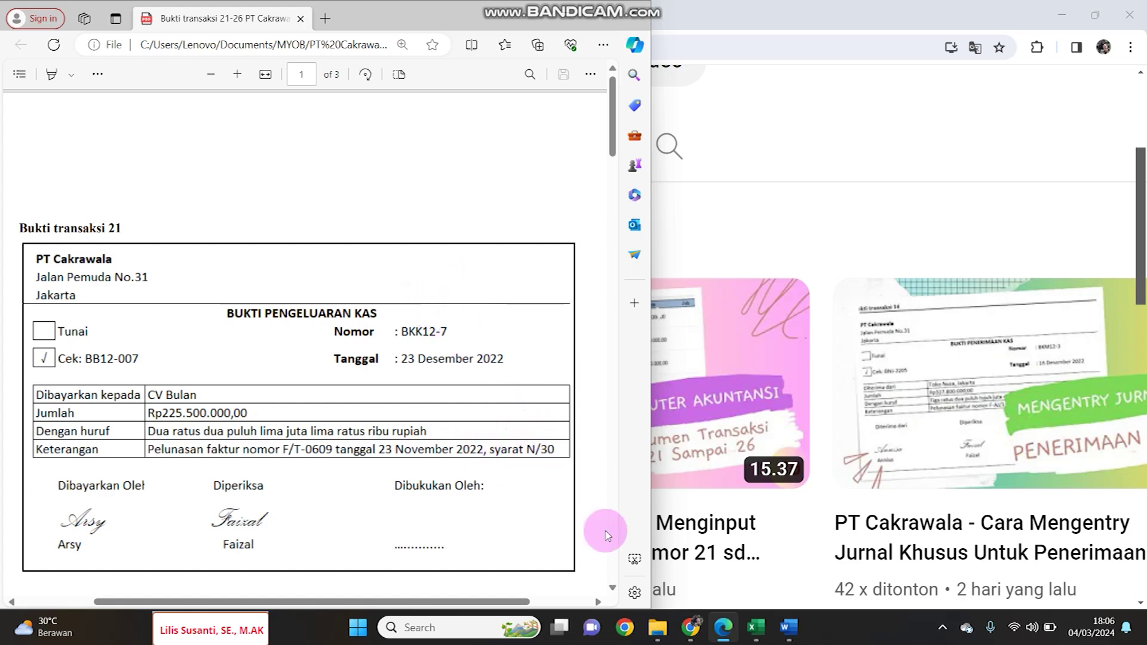
{"action": "left_click", "coordinate": [755, 630]}
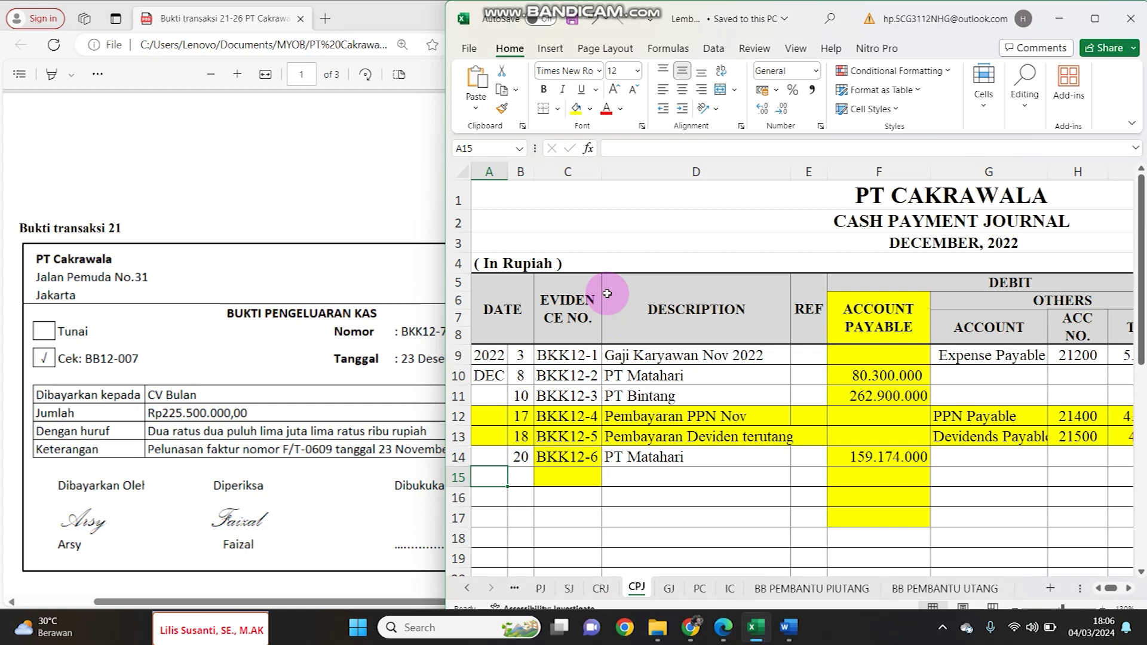
Start journal row 15 with day 23, evidence BKK12-7 filled from BKK12-6, and CV Bulan
{"action": "key", "text": "Right"}
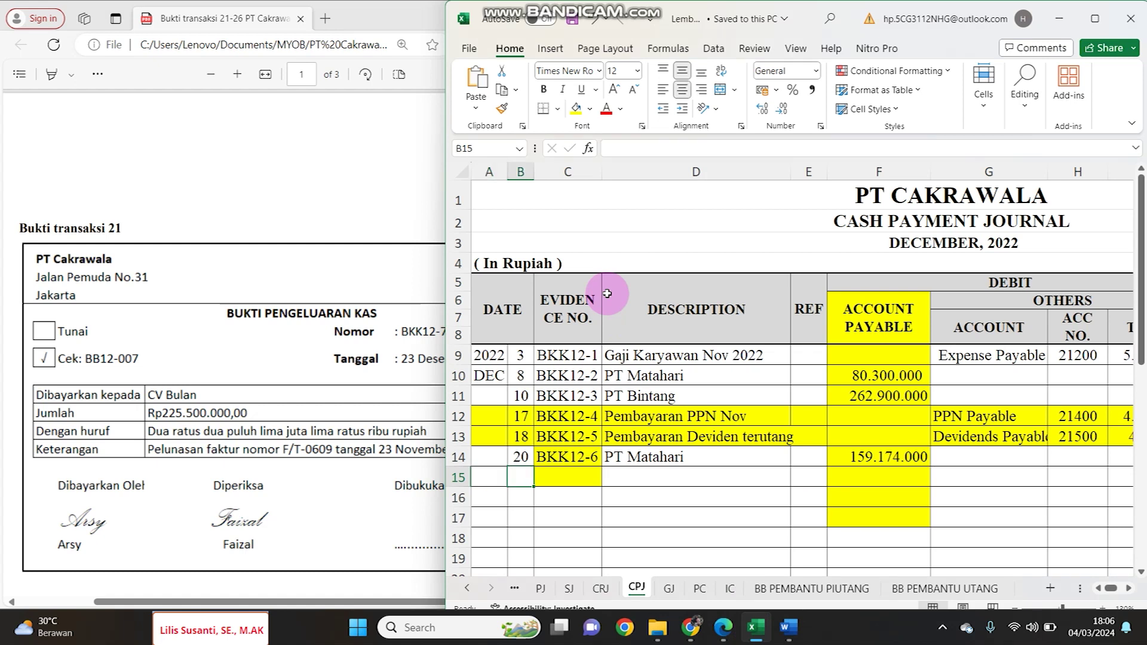
{"action": "type", "text": "23"}
{"action": "key", "text": "Tab"}
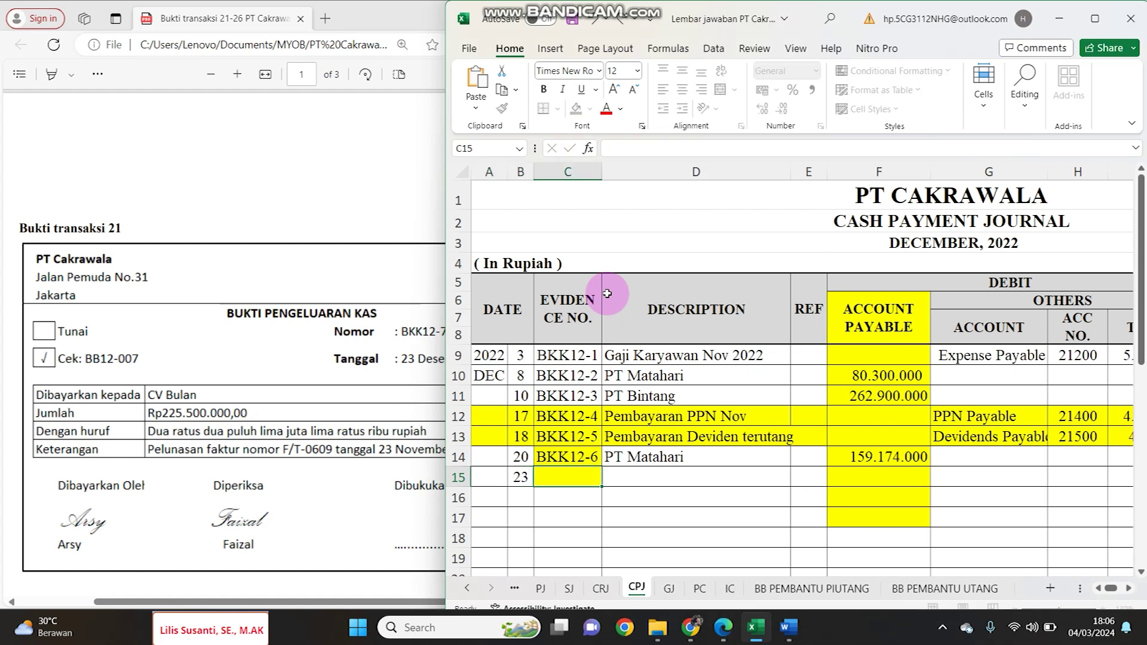
{"action": "left_click", "coordinate": [594, 459]}
{"action": "left_click_drag", "start_coordinate": [599, 465], "coordinate": [599, 481]}
{"action": "left_click", "coordinate": [621, 476]}
{"action": "type", "text": "C"}
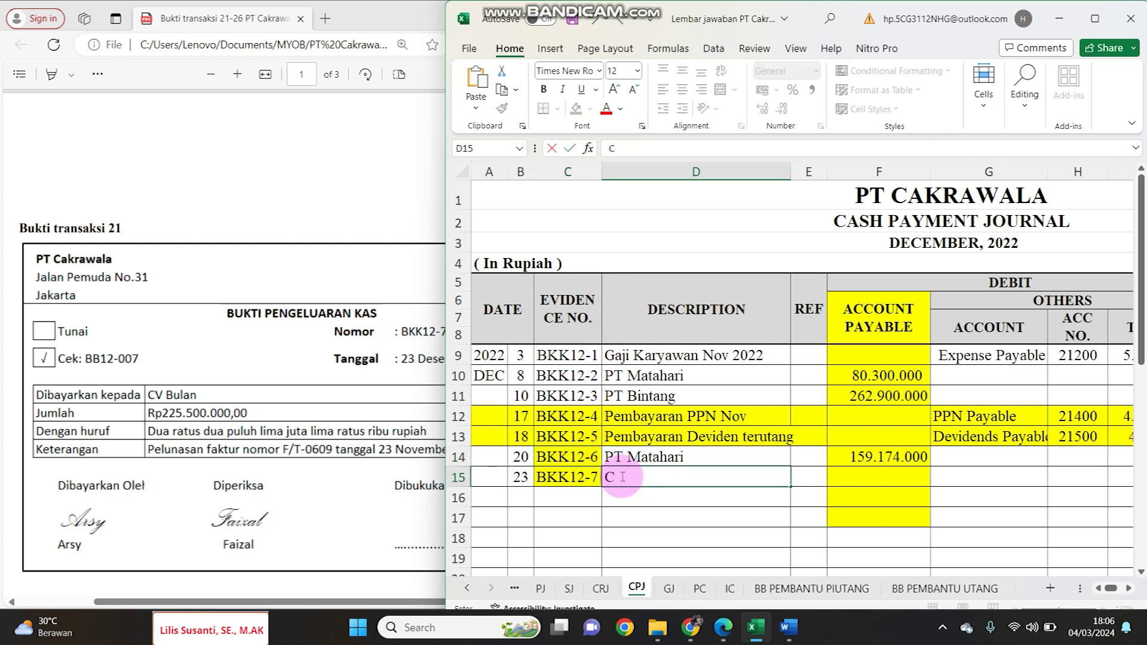
{"action": "type", "text": "V Bulan"}
{"action": "key", "text": "Tab"}
{"action": "key", "text": "Tab"}
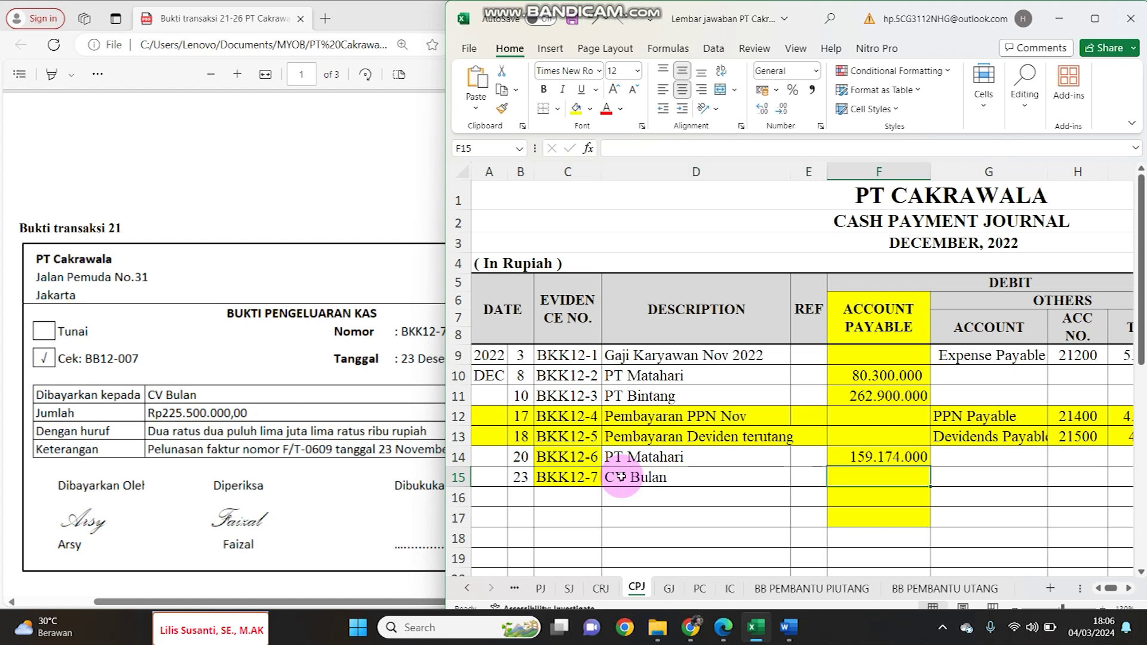
Enter 225500000 under Account Payable and mirror it in Cash in Bank with =F15
{"action": "type", "text": "225"}
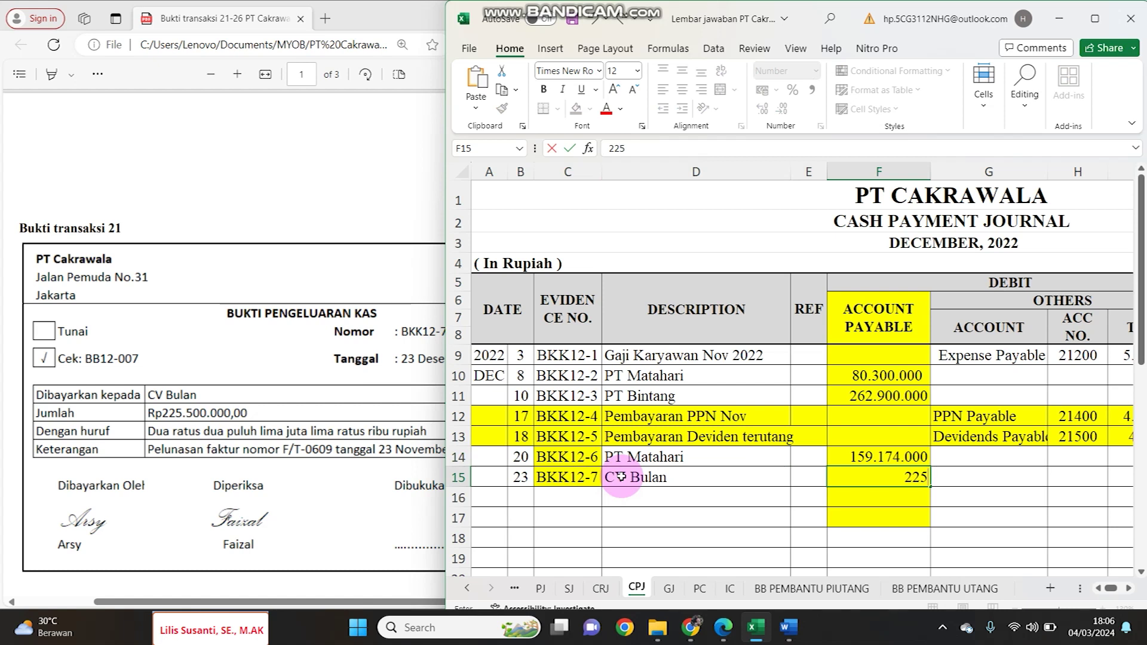
{"action": "type", "text": "500000"}
{"action": "key", "text": "Tab"}
{"action": "key", "text": "Tab"}
{"action": "key", "text": "Tab"}
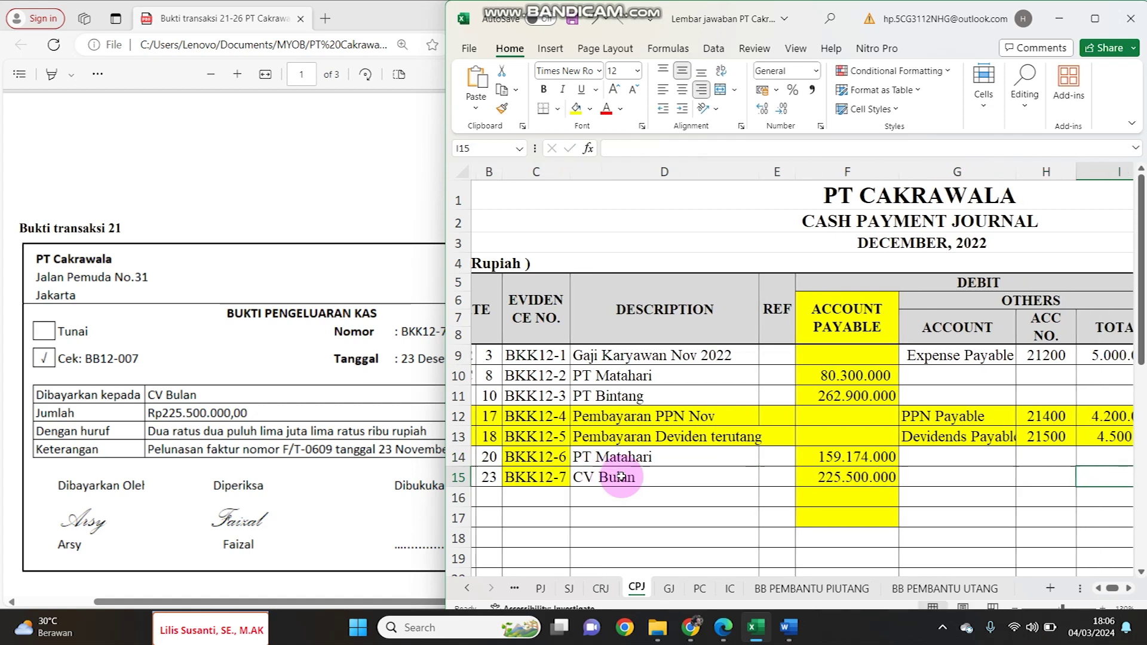
{"action": "key", "text": "Tab"}
{"action": "type", "text": "="}
{"action": "key", "text": "Left"}
{"action": "key", "text": "Left"}
{"action": "key", "text": "Left"}
{"action": "key", "text": "Left"}
{"action": "key", "text": "Return"}
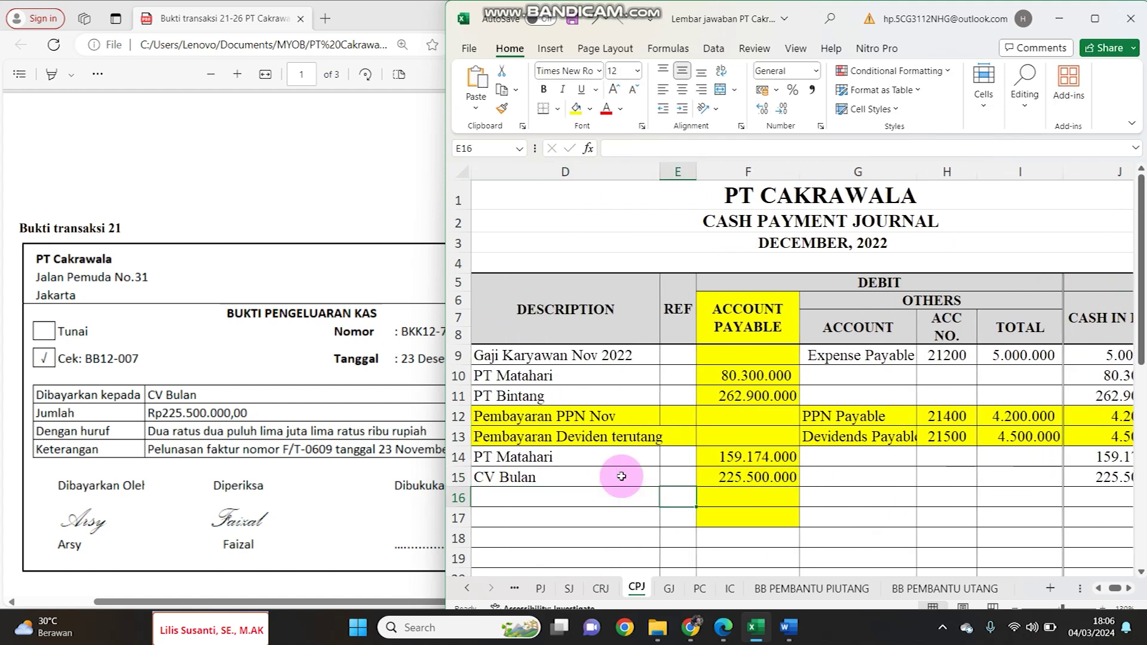
{"action": "key", "text": "Tab"}
{"action": "key", "text": "Tab"}
{"action": "key", "text": "Tab"}
{"action": "key", "text": "Tab"}
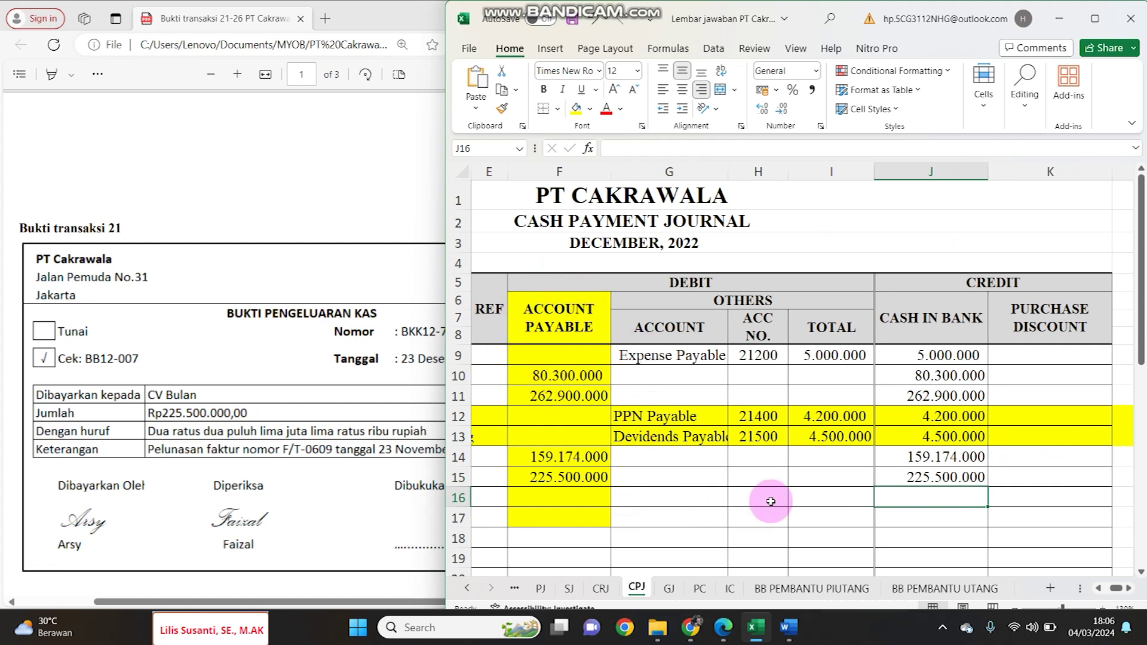
{"action": "left_click", "coordinate": [891, 478]}
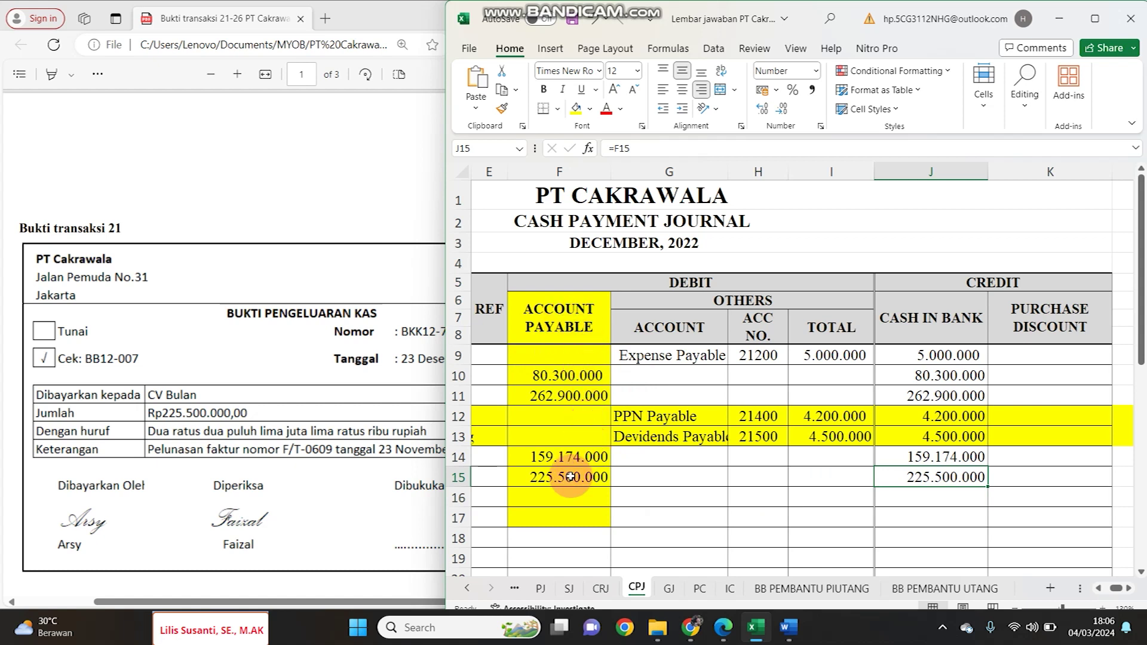
In the BB PEMBANTU UTANG ledger row 22, enter day 23, Pelunasan and ref CPJ-1
{"action": "left_click", "coordinate": [920, 585]}
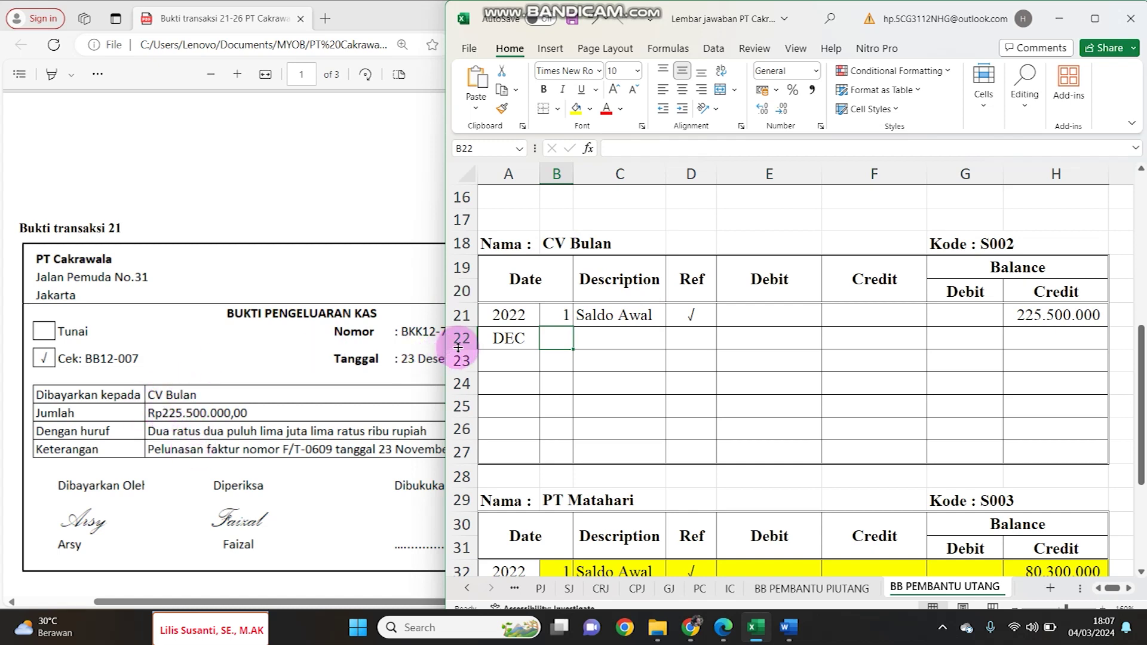
{"action": "type", "text": "23"}
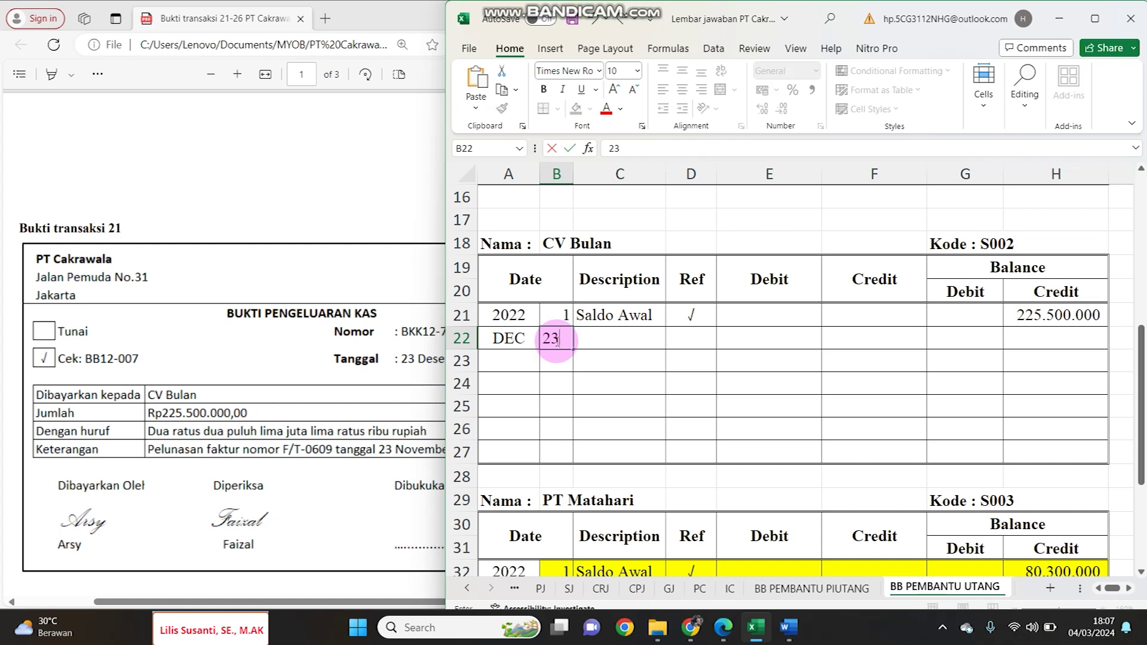
{"action": "key", "text": "Tab"}
{"action": "type", "text": "Pelunasan"}
{"action": "key", "text": "Tab"}
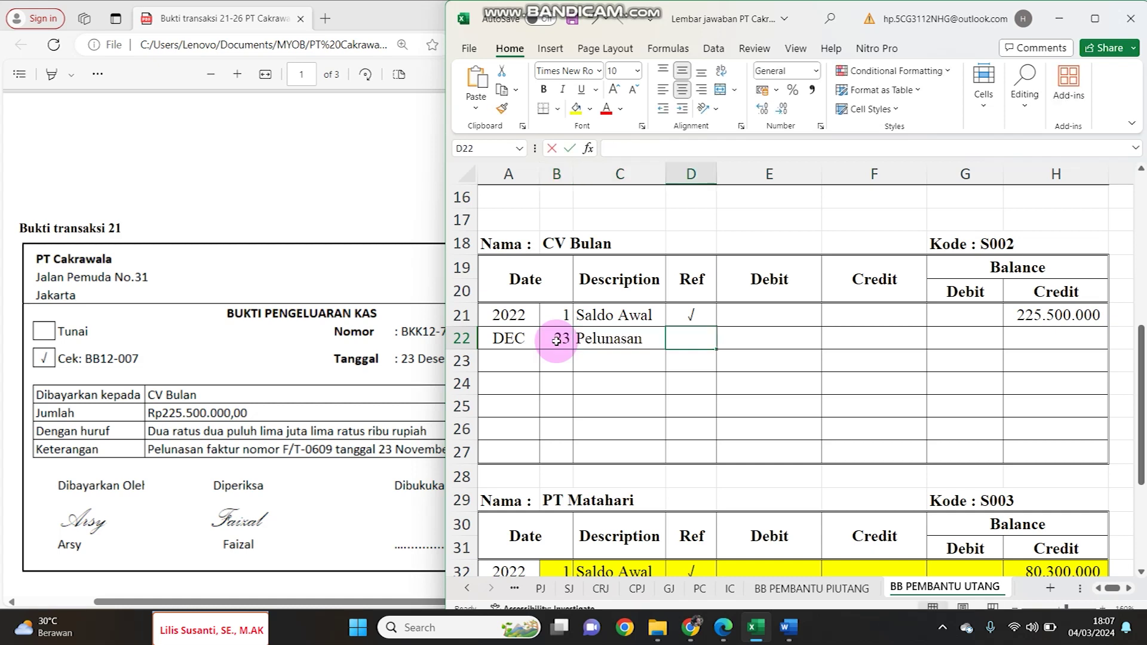
{"action": "type", "text": "CPJ-1"}
{"action": "key", "text": "Tab"}
Link the Debit to =CPJ!F15 and set the balance to =H21-E22, giving zero
{"action": "type", "text": "="}
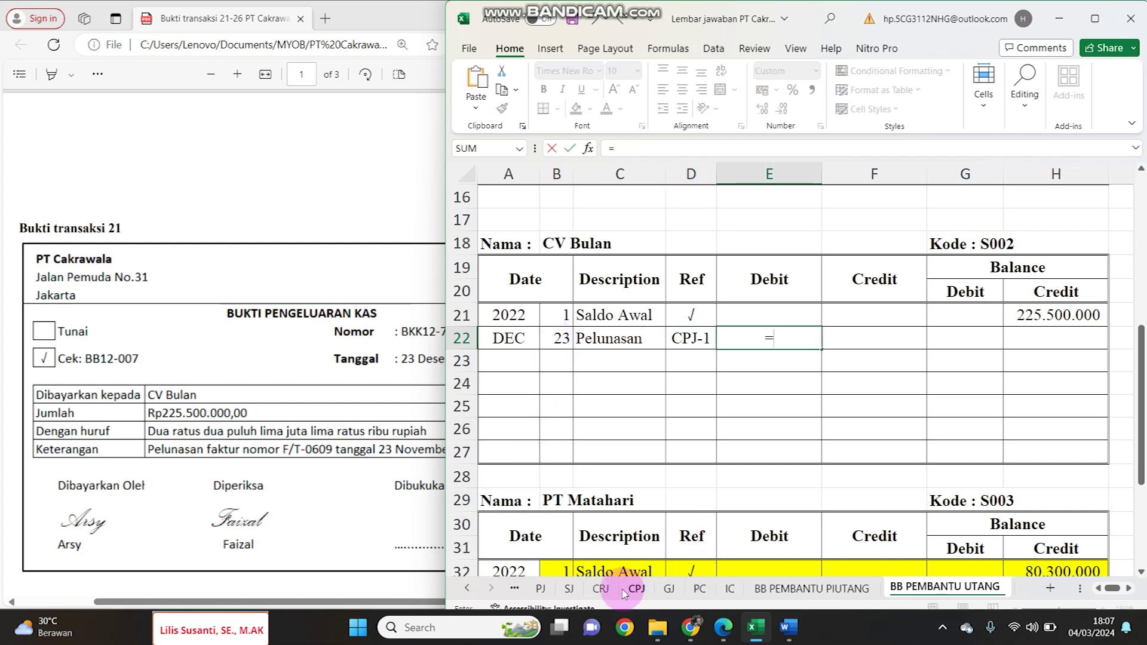
{"action": "left_click", "coordinate": [636, 589]}
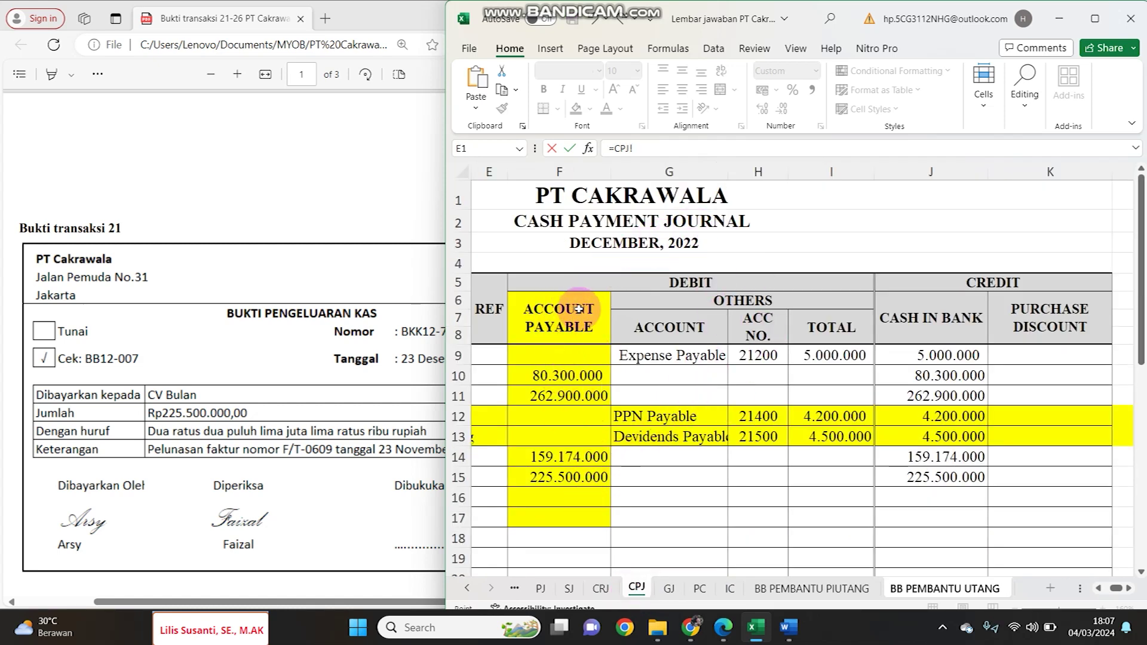
{"action": "left_click", "coordinate": [563, 478]}
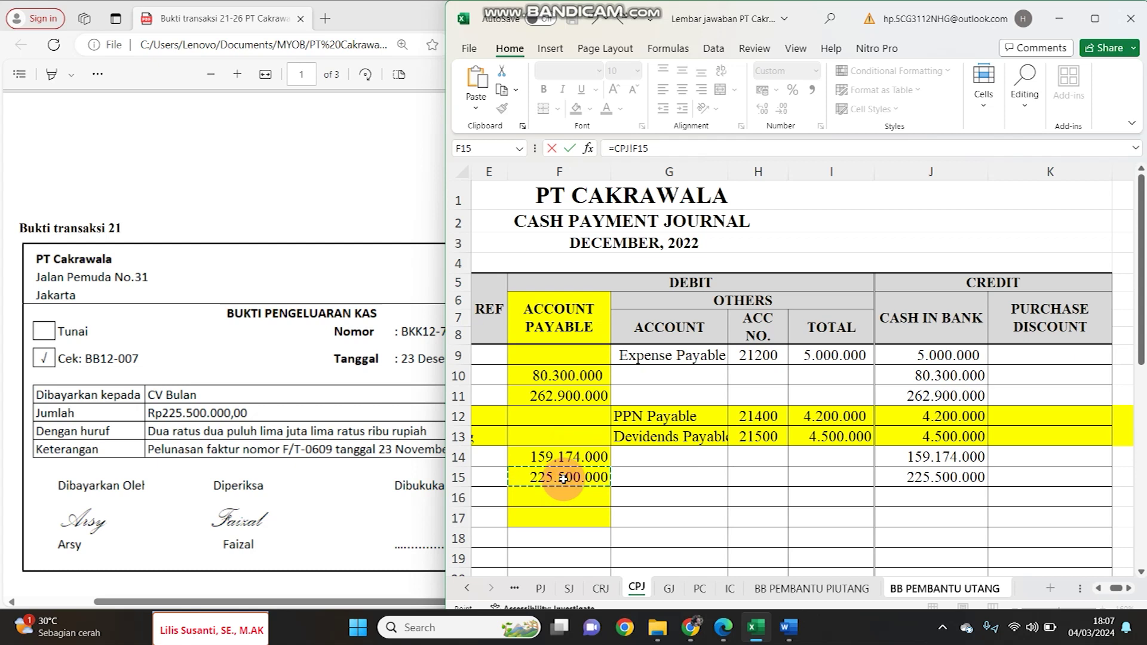
{"action": "key", "text": "Return"}
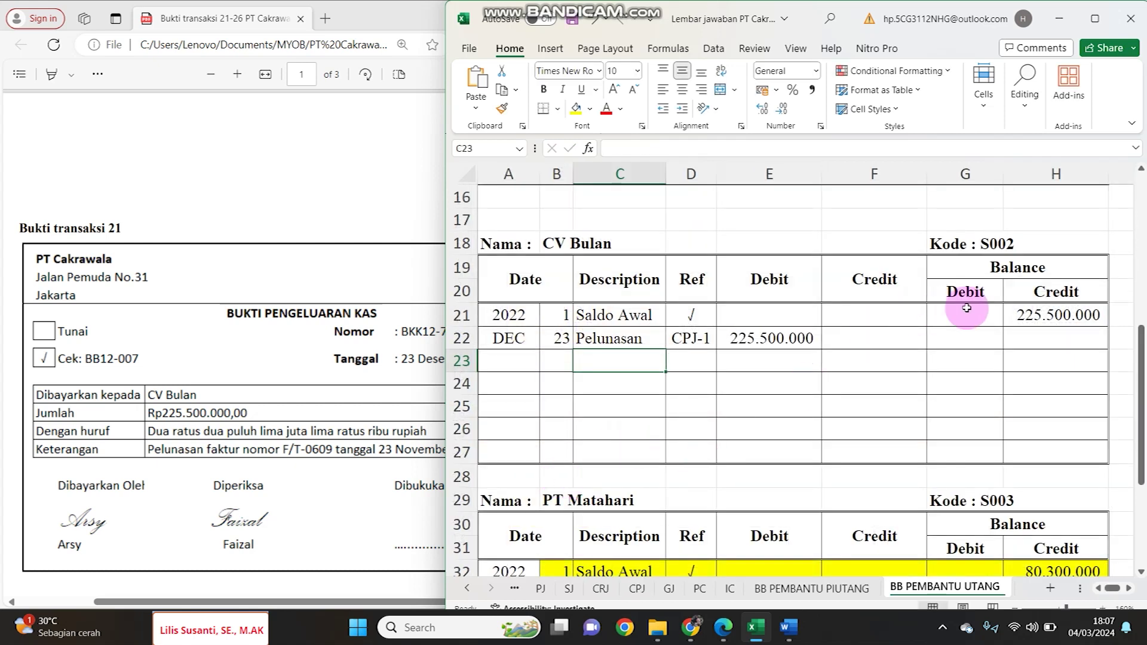
{"action": "double_click", "coordinate": [1030, 340]}
{"action": "type", "text": "="}
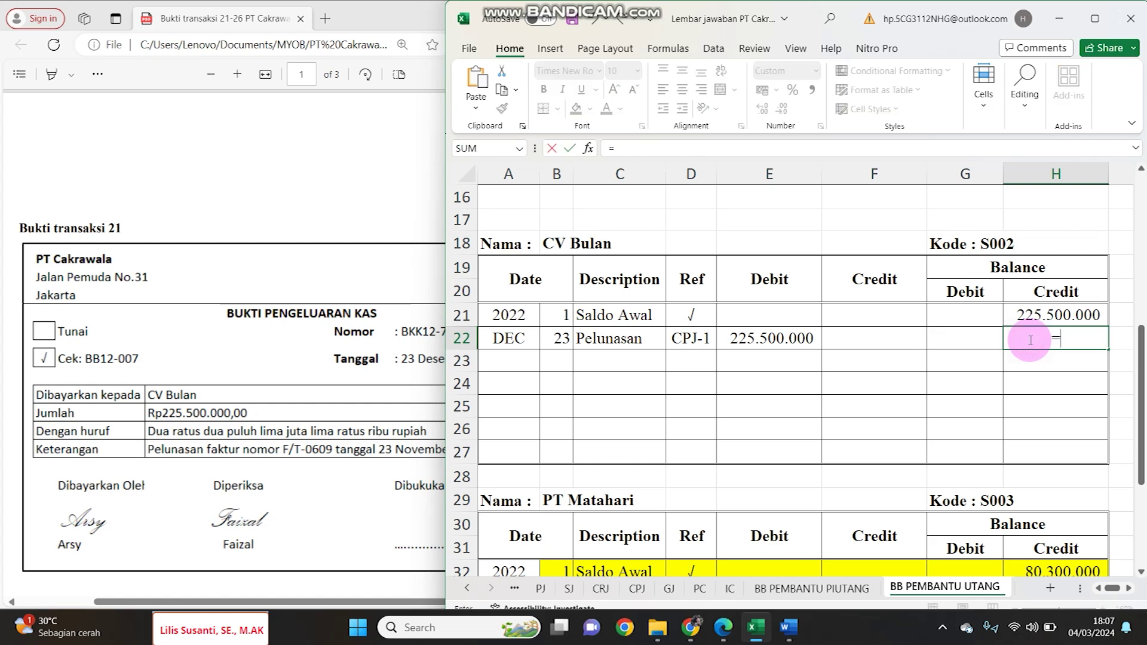
{"action": "type", "text": "H21"}
{"action": "type", "text": "-E22"}
{"action": "key", "text": "Return"}
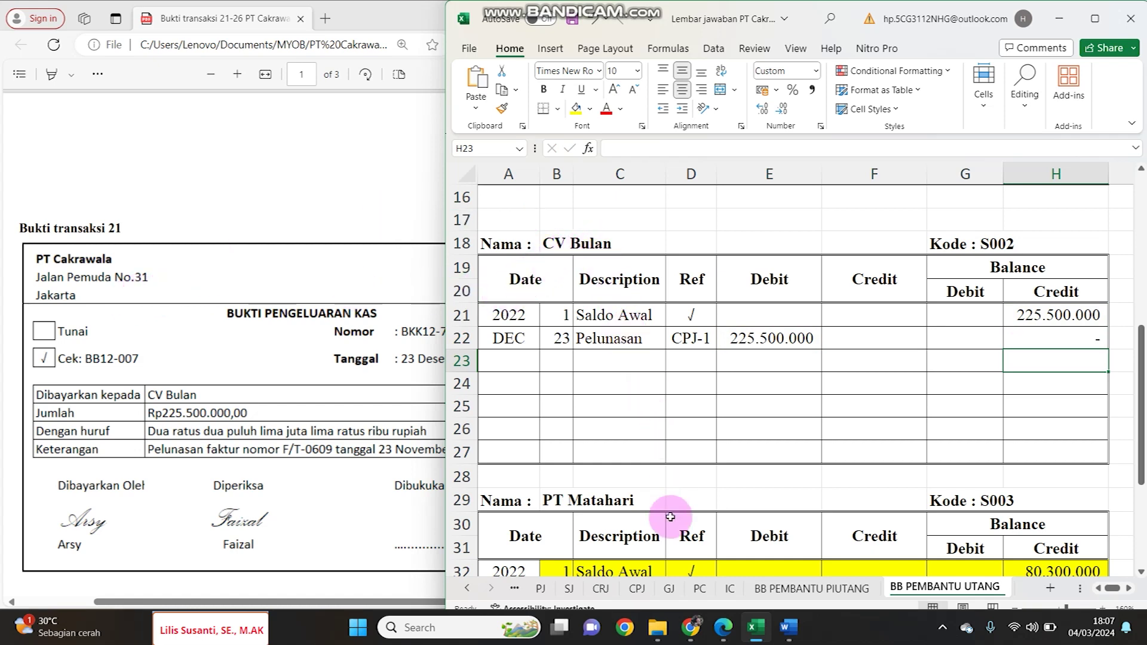
{"action": "left_click", "coordinate": [637, 589]}
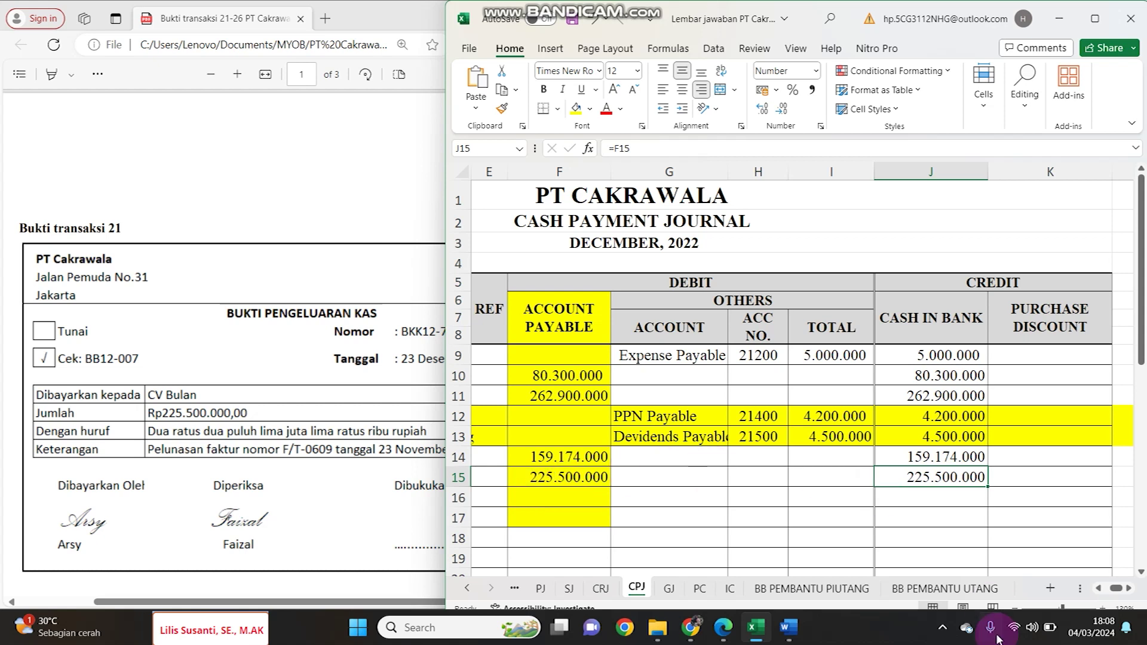
Compare CV Bulan's zero-balance payables ledger with the CPJ journal, ending on CPJ
{"action": "left_click", "coordinate": [959, 591]}
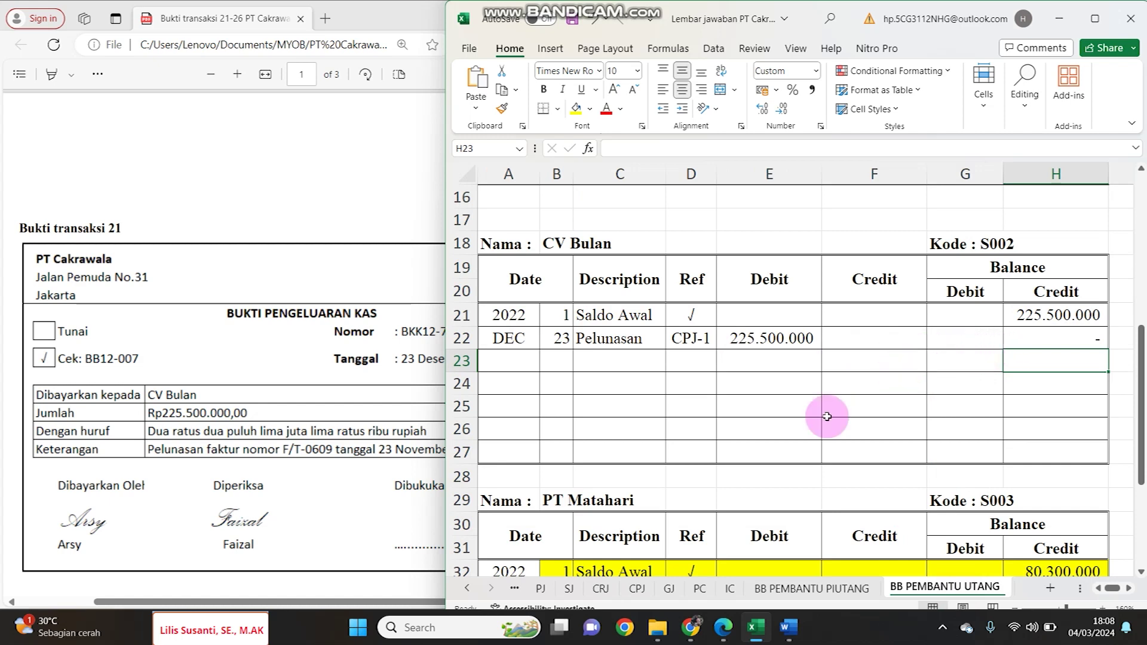
{"action": "left_click", "coordinate": [637, 589]}
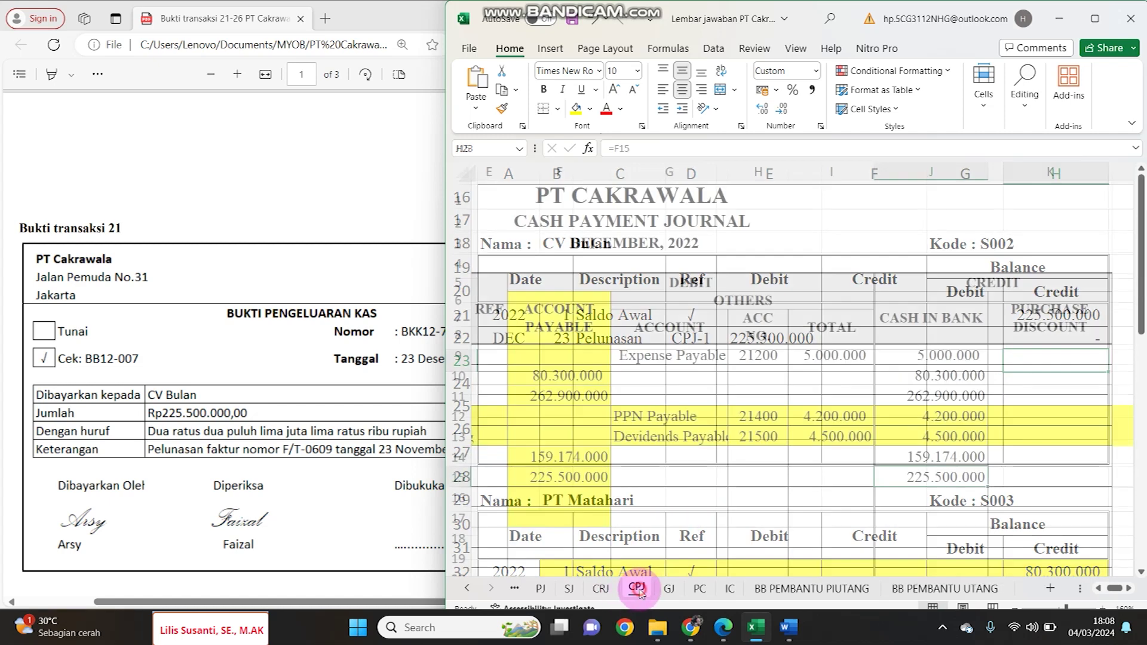